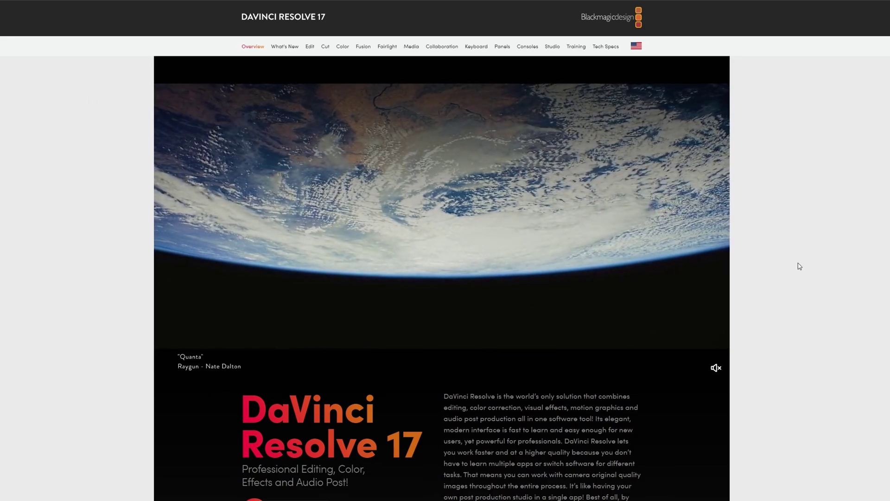
Scroll the DaVinci Resolve 17 overview page down until the Download Now button shows
scroll(799, 266, "down", 1)
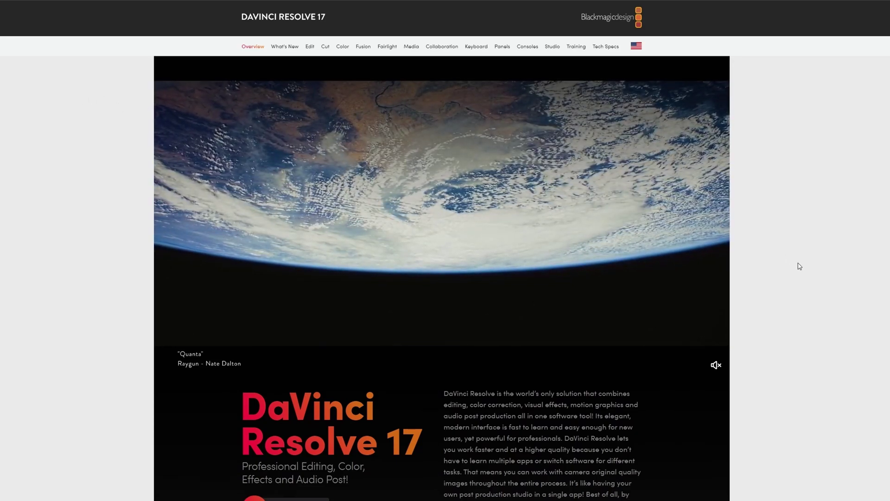
scroll(799, 266, "down", 2)
scroll(799, 266, "down", 2)
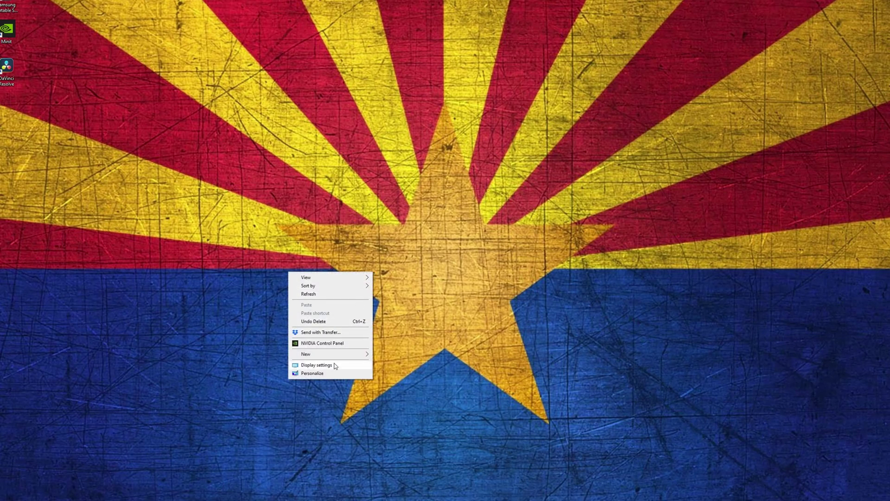
Check that the DELL S3220DGF runs at 2560 × 1440, keeping its 165.080 Hz refresh rate
left_click(335, 366)
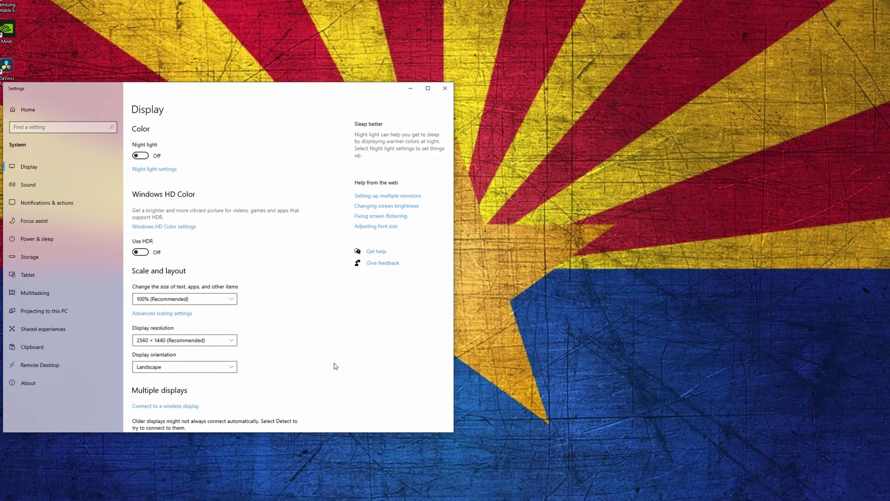
scroll(303, 378, "down", 2)
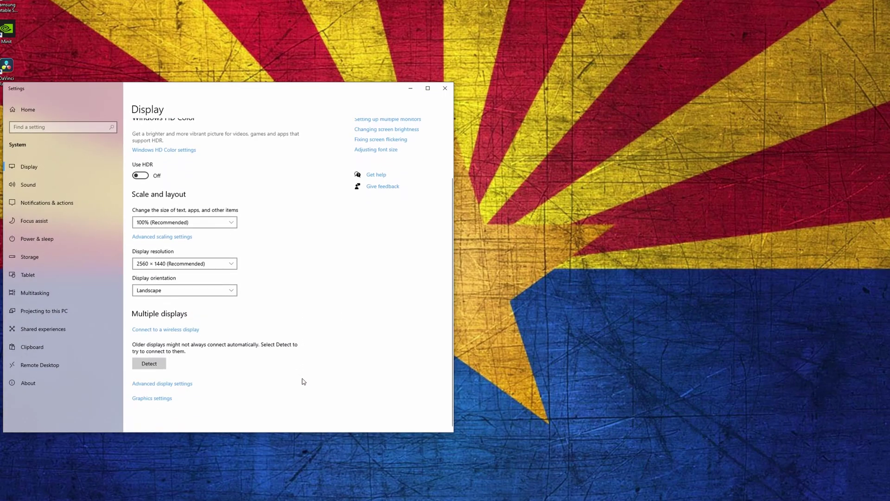
left_click(178, 385)
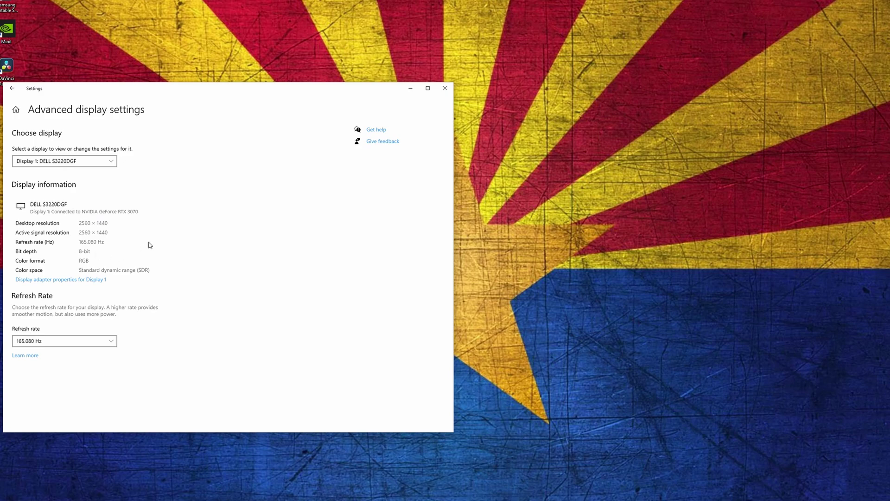
left_click(110, 343)
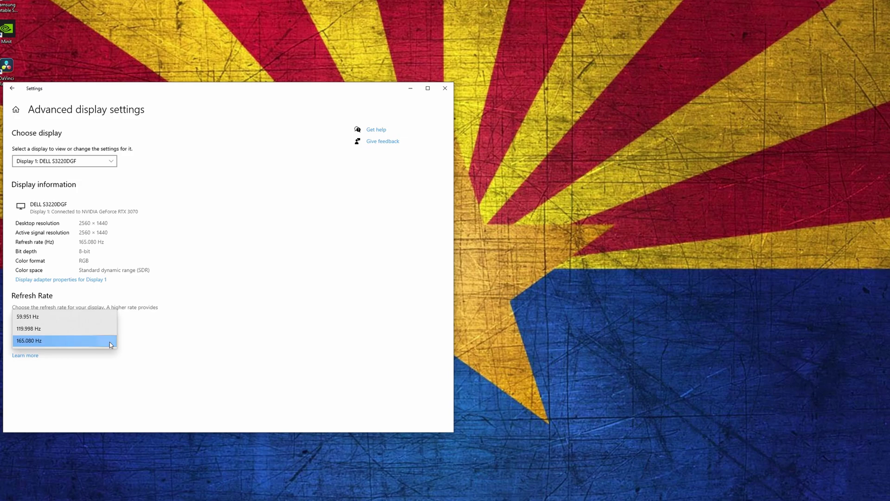
left_click(110, 342)
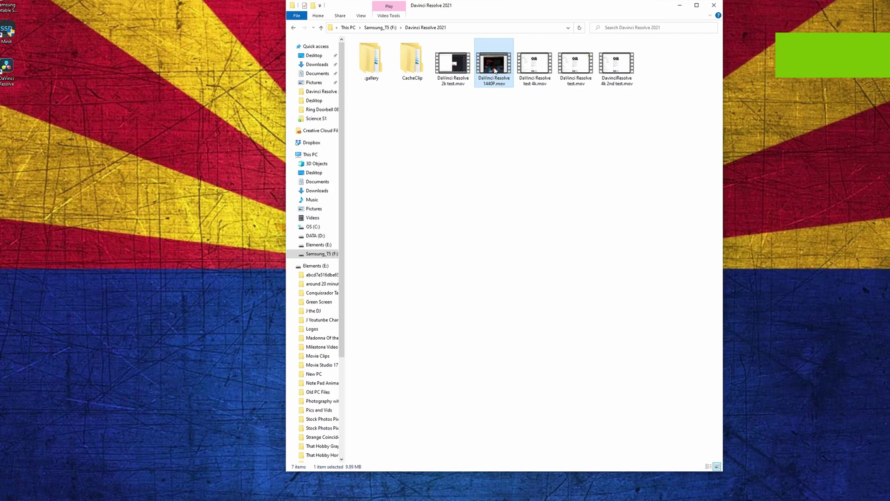
Confirm in its Details properties that DaVinci Resolve 1440P.mov is 2560 × 1440 at 60 fps
right_click(494, 70)
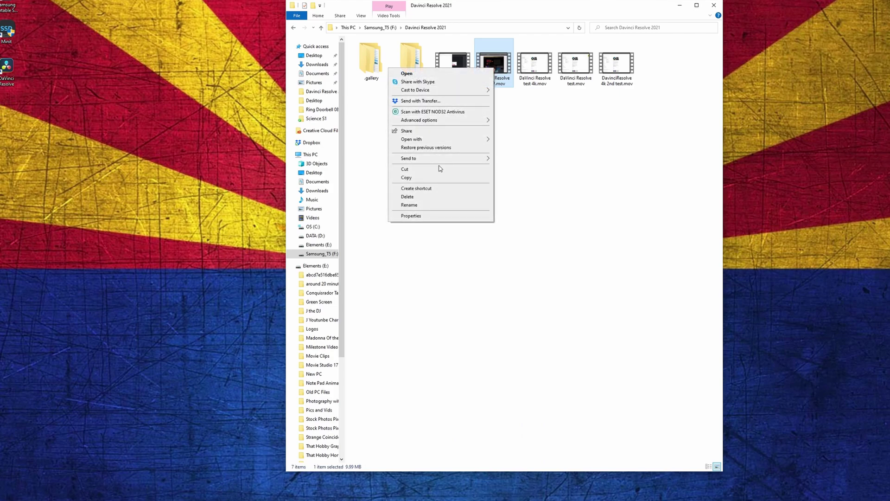
left_click(414, 216)
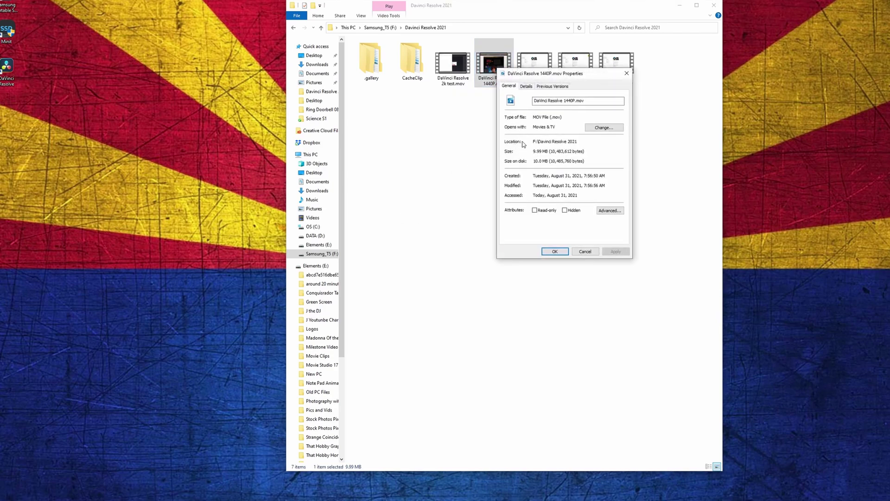
left_click(526, 87)
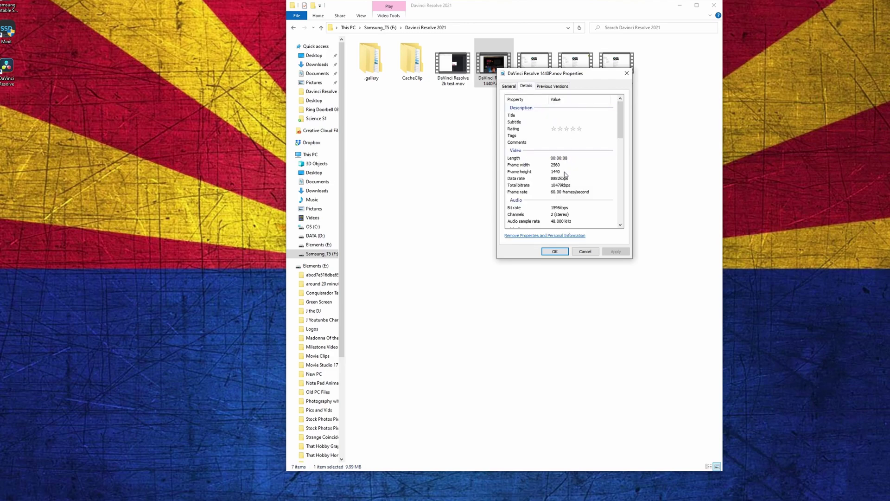
left_click(555, 252)
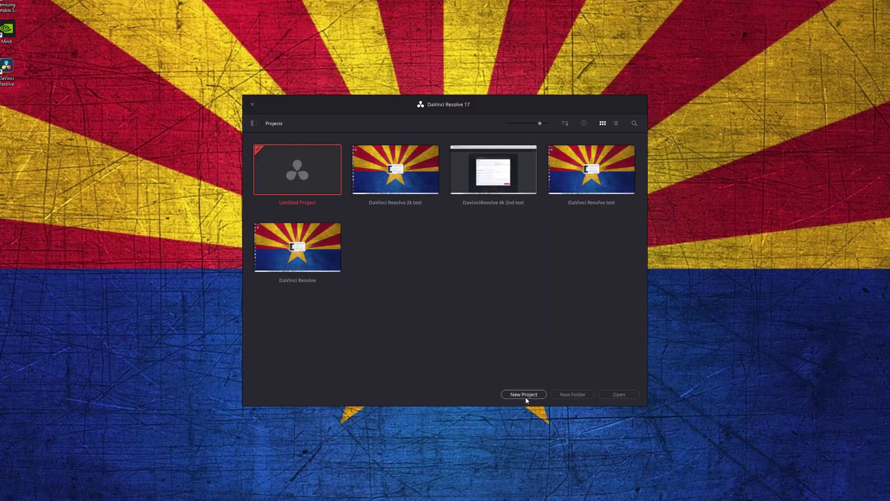
Create a new project named 'DaVinci Resolve 1440P' from the Project Manager
left_click(523, 394)
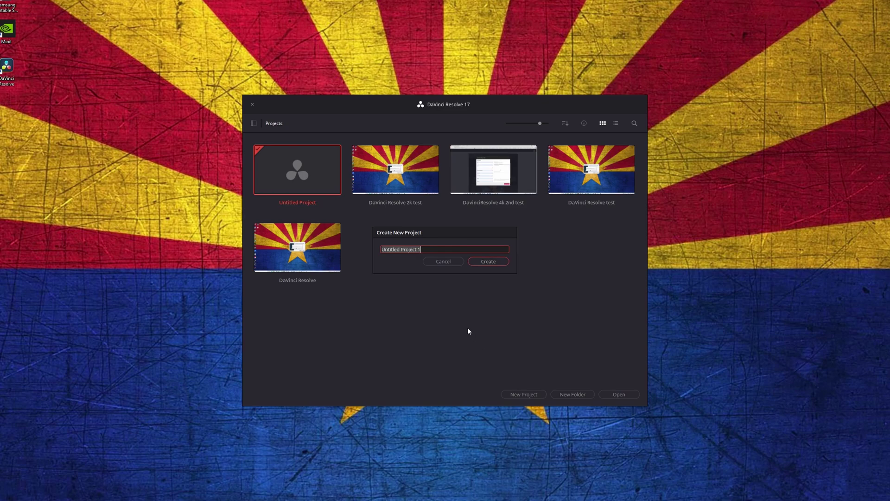
type("DaVinci Resolve 1440")
type("P")
key("Return")
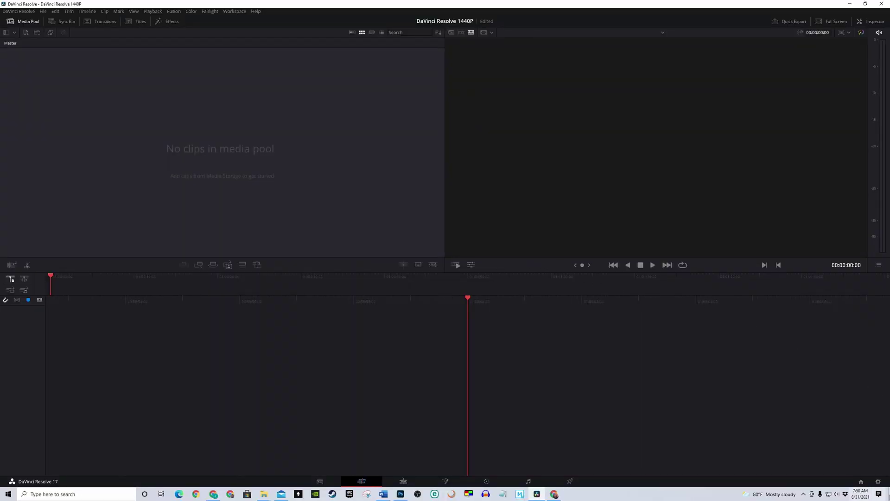
In Project Settings, set a Custom 2560 × 1440 timeline resolution and a 60 fps timeline frame rate
left_click(877, 482)
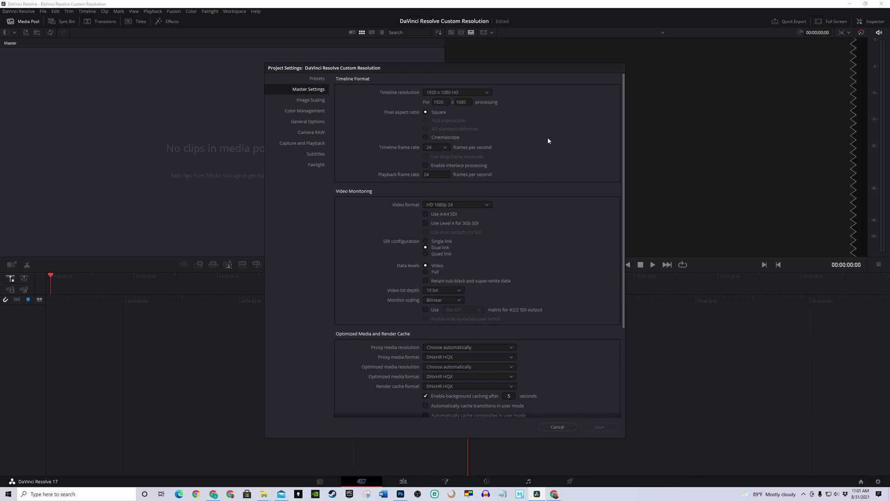
left_click(486, 93)
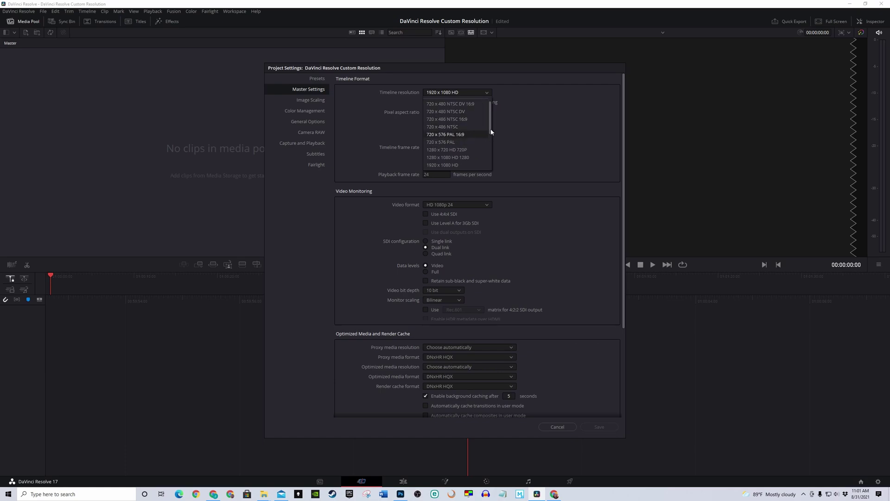
scroll(491, 134, "down", 1)
scroll(491, 137, "down", 1)
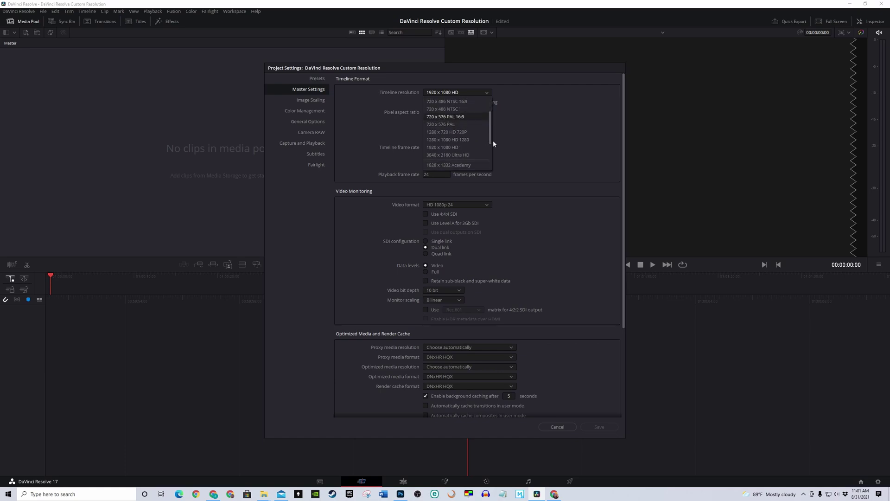
scroll(493, 143, "down", 7)
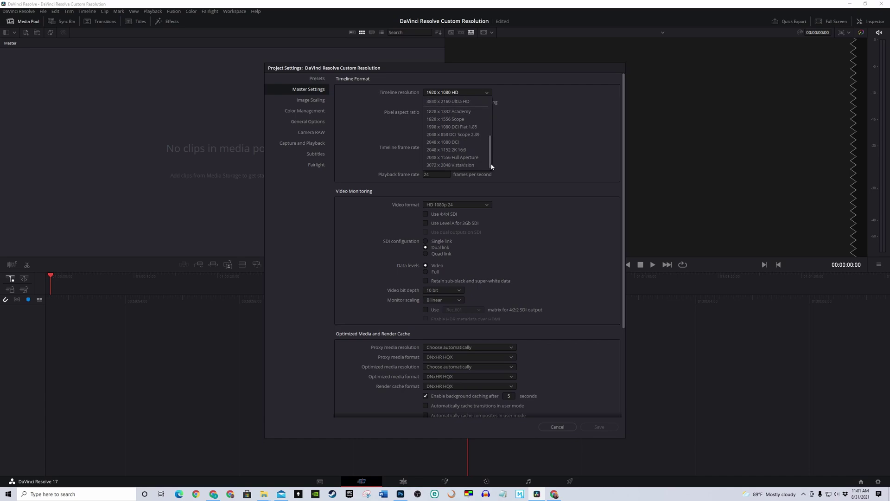
left_click_drag(490, 155, 493, 113)
left_click(437, 103)
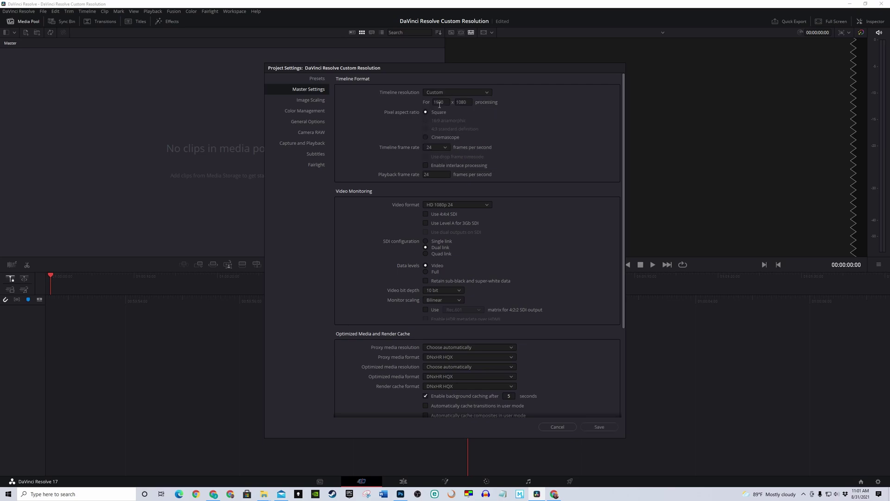
left_click(439, 102)
left_click(447, 147)
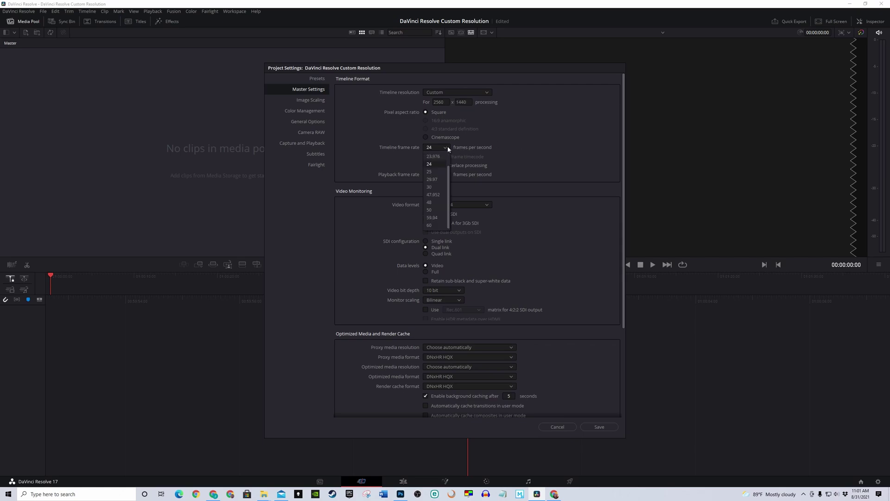
left_click(429, 225)
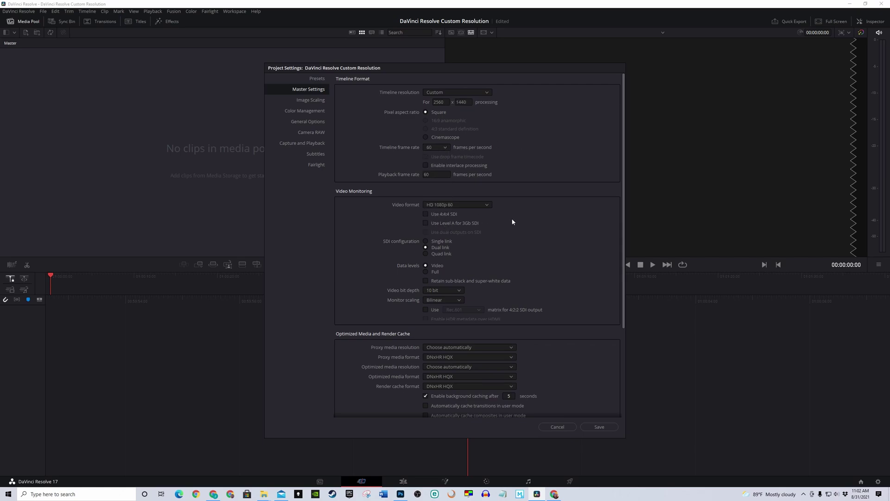
Choose 2K 1080p 60 as the video monitoring format and save Project Settings
left_click(487, 204)
left_click_drag(491, 258, 490, 285)
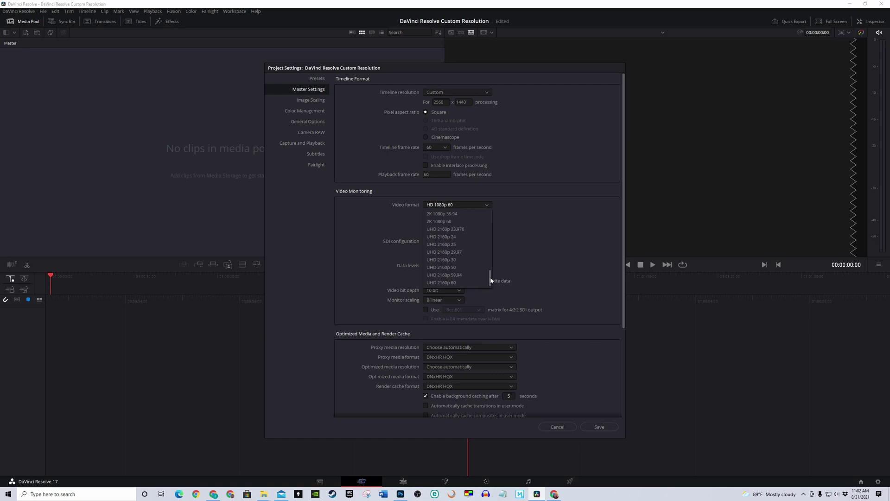
left_click_drag(491, 280, 490, 271)
left_click(436, 259)
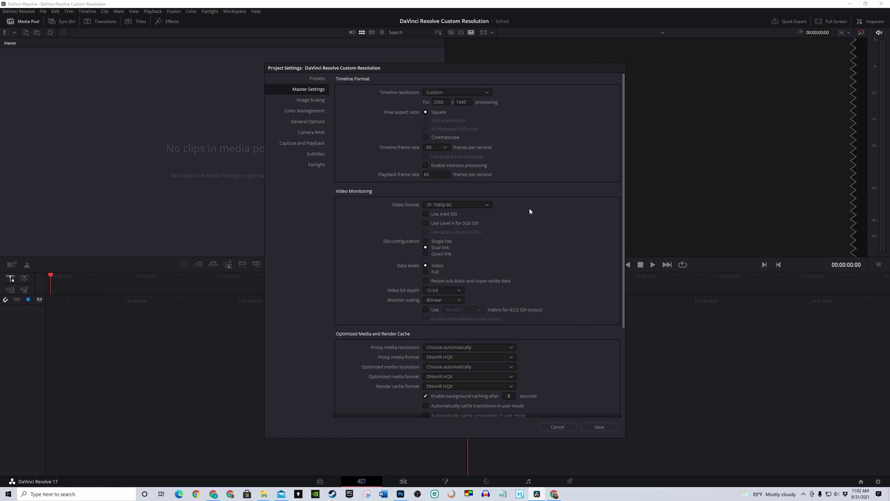
left_click(599, 427)
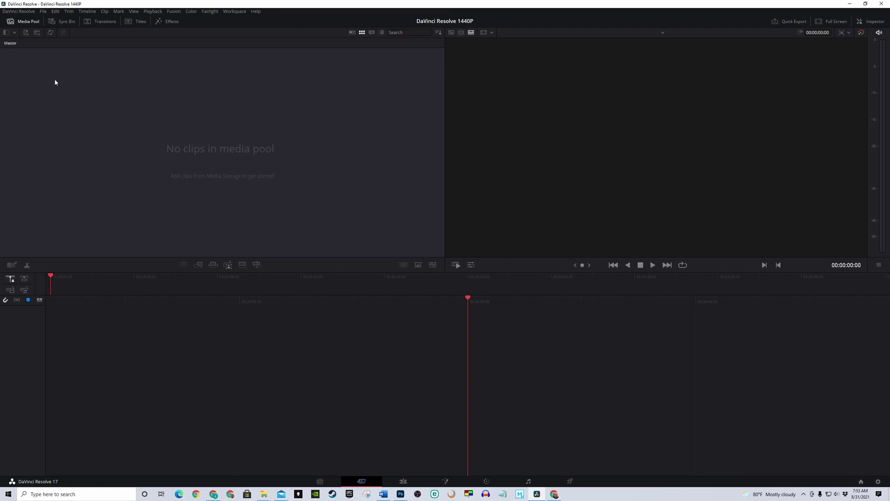
Import Desktop 2021.08.28 - 13.37.13.01.mp4 into the media pool via File > Import > Media
left_click(42, 11)
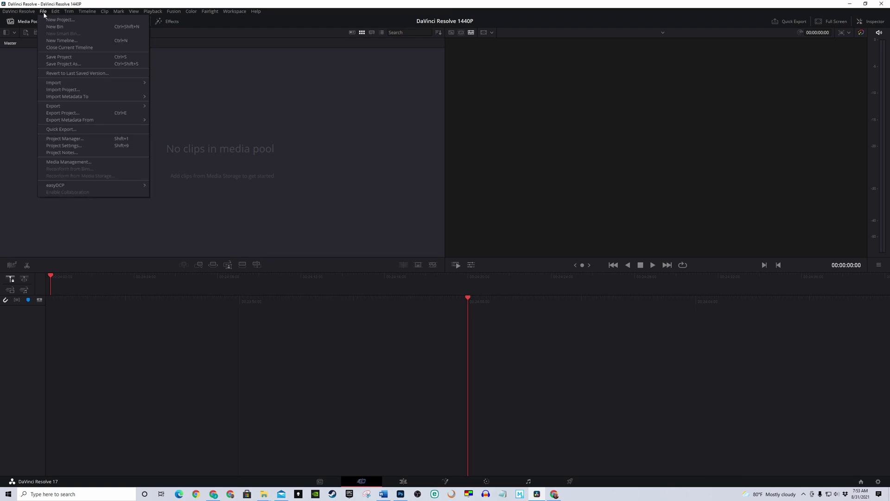
mouse_move(49, 84)
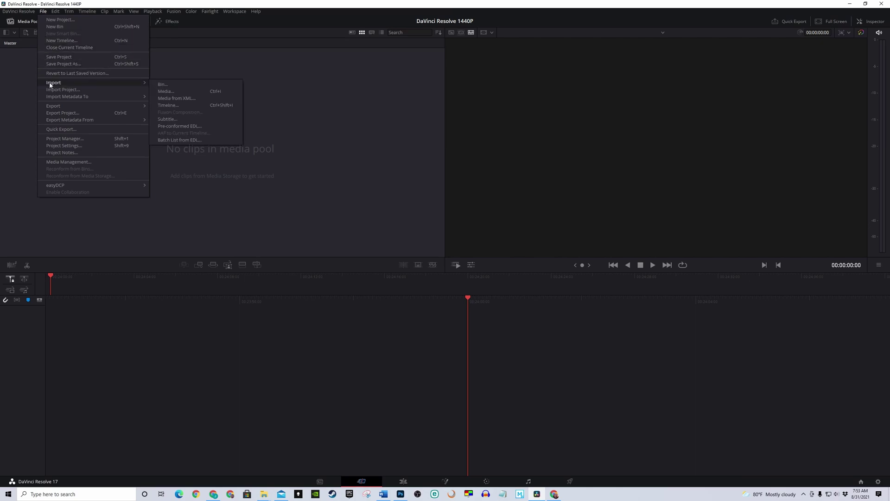
left_click(171, 92)
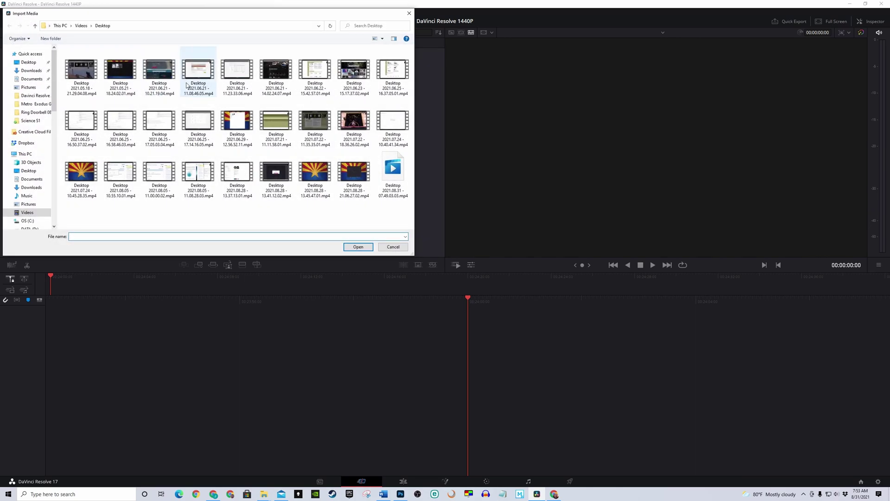
left_click(238, 178)
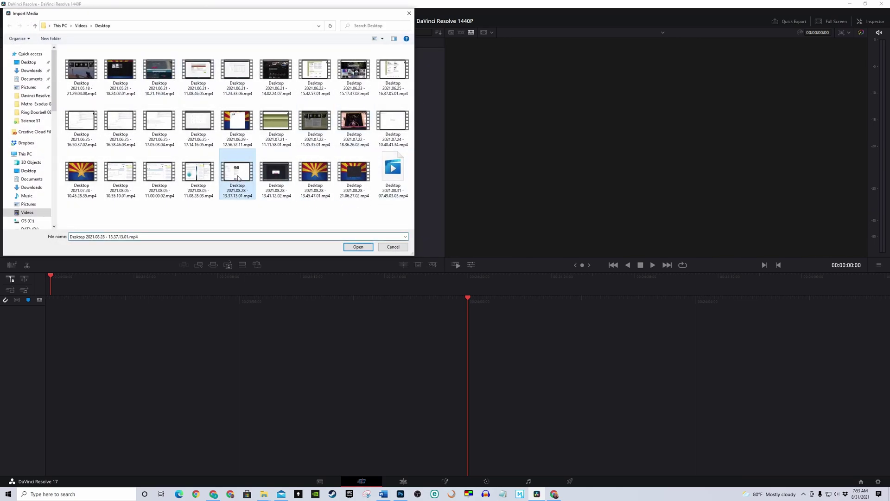
left_click(358, 247)
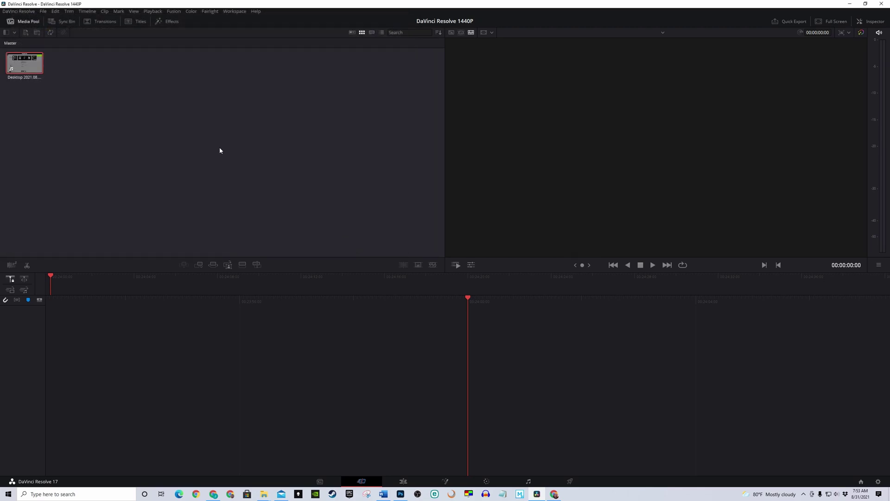
Put the clip on a new timeline and ripple-delete its first four seconds
left_click_drag(34, 78, 79, 351)
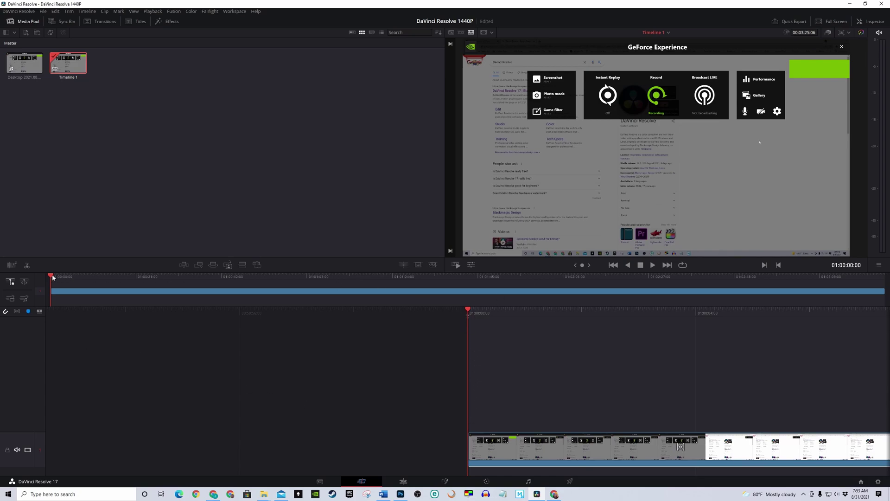
left_click_drag(52, 277, 88, 280)
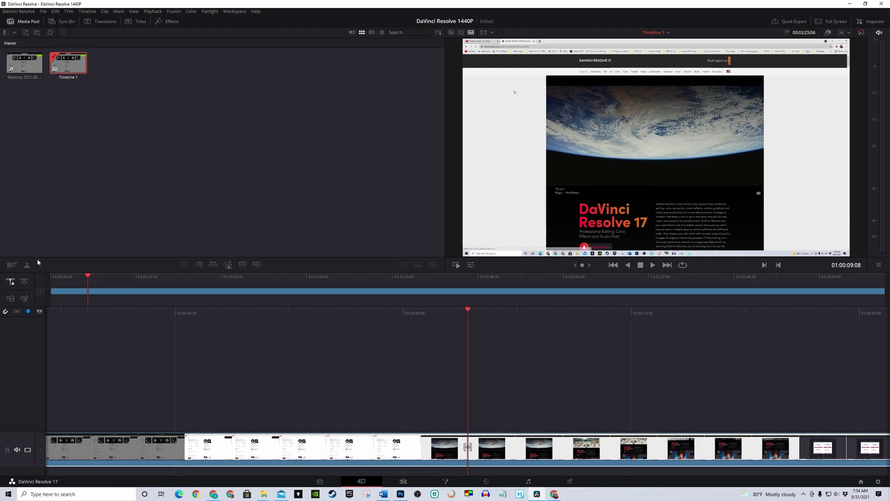
left_click(27, 267)
left_click(438, 455)
key("BackSpace")
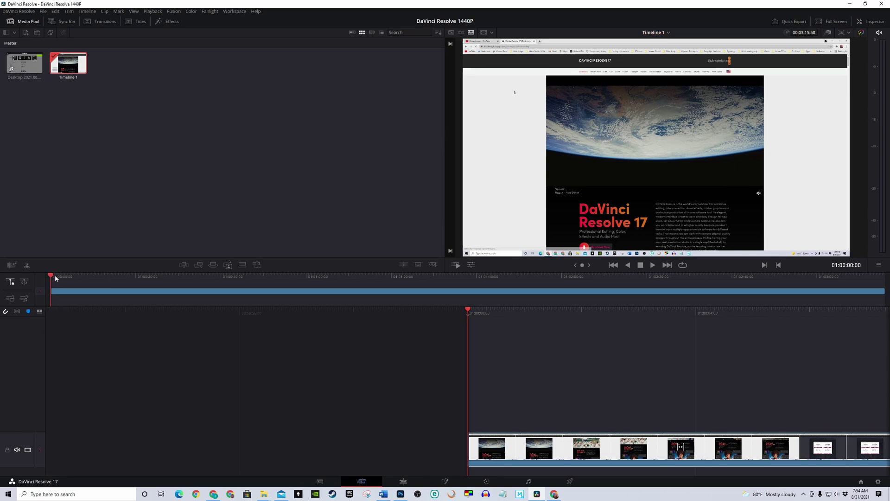
Cut the clip at the end point 01:00:08:19 and delete everything after it
left_click_drag(55, 275, 86, 277)
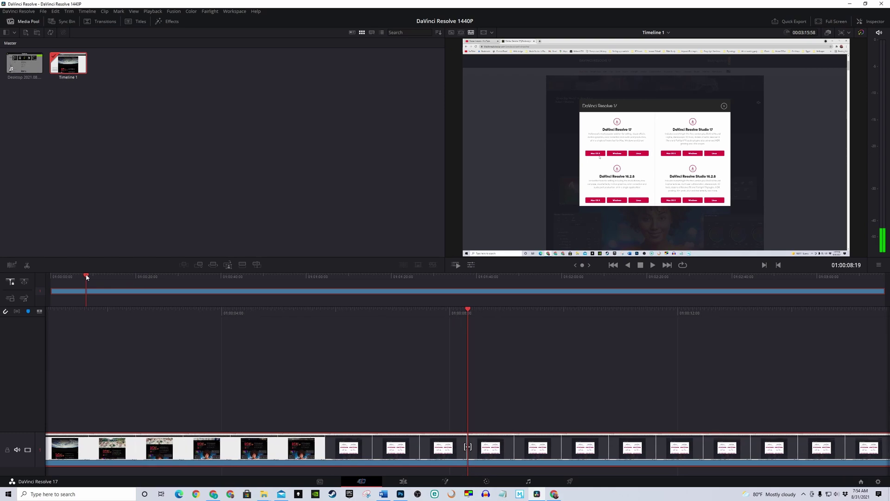
left_click(28, 267)
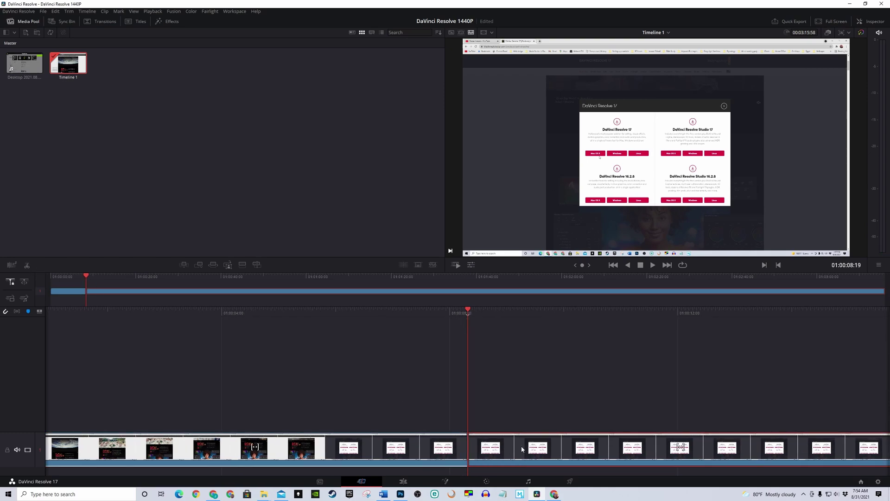
key("Delete")
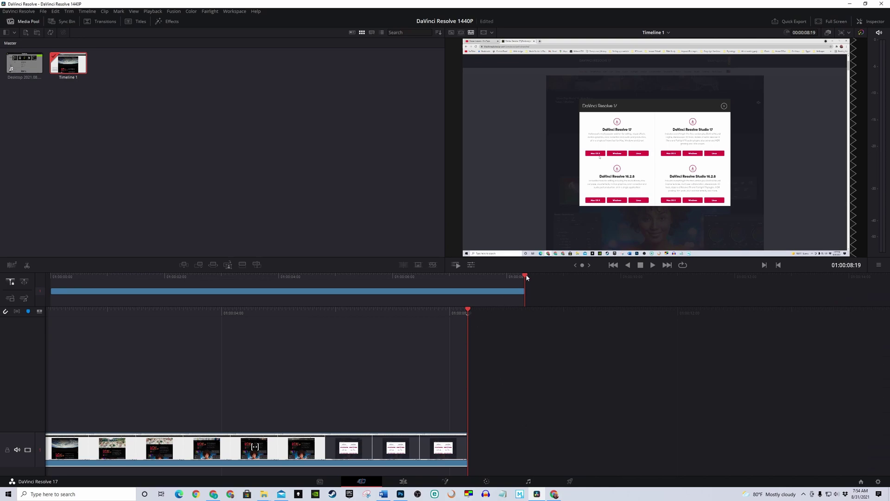
left_click_drag(527, 277, 32, 272)
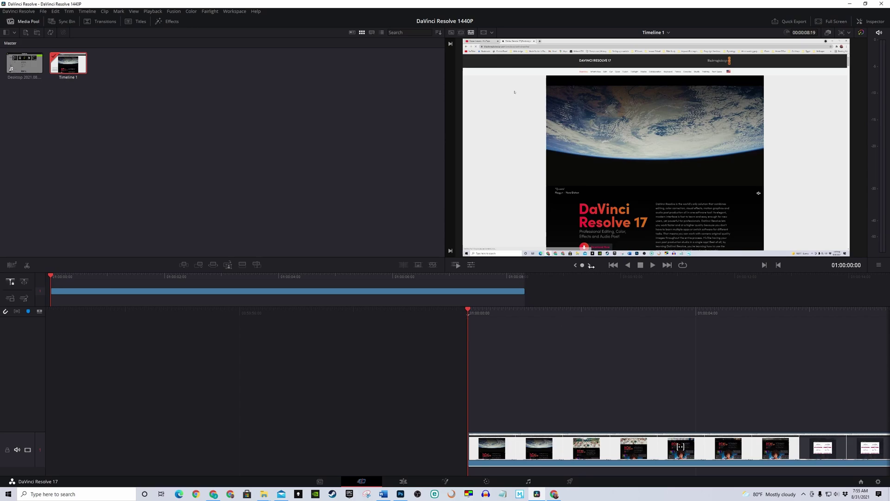
left_click(652, 265)
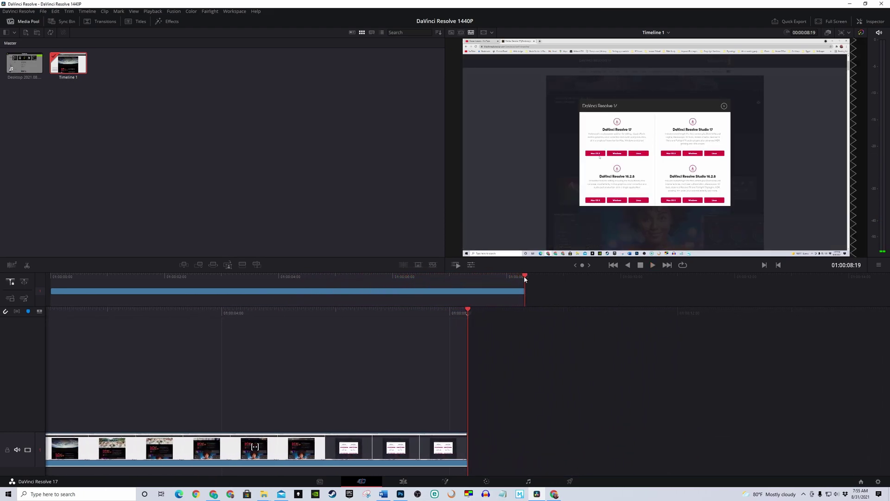
left_click_drag(528, 277, 1, 277)
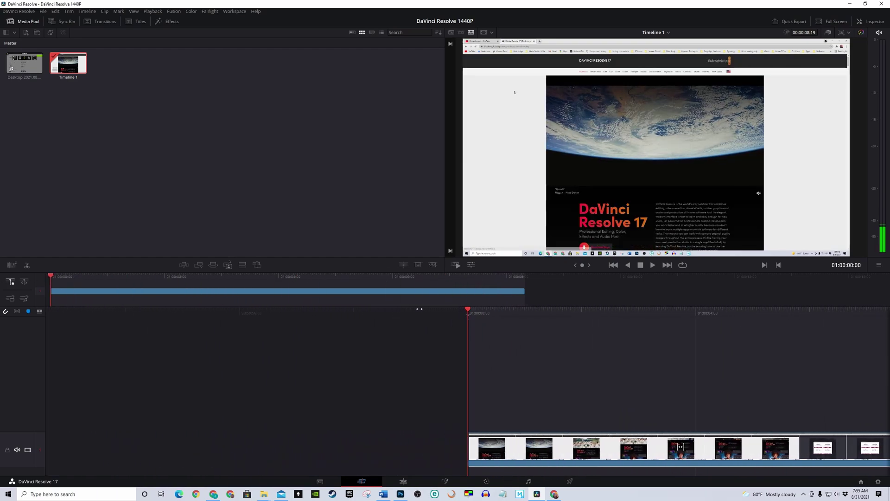
left_click(457, 266)
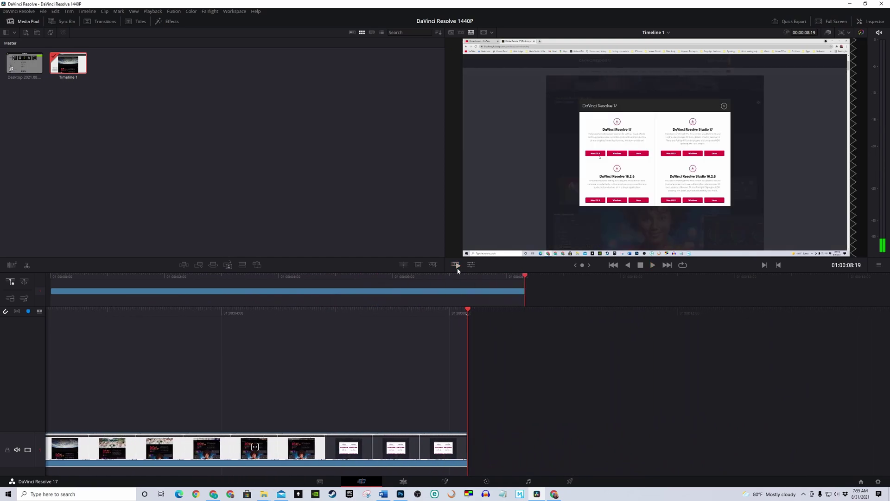
Save the project, then name the render output 'DaVinci Resolve 1440P' in F:\Davinci Resolve 2021
left_click(43, 11)
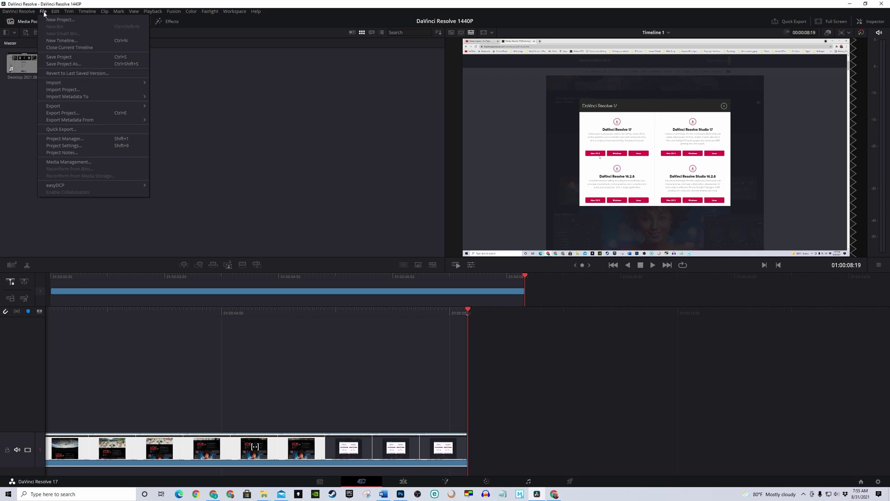
left_click(56, 57)
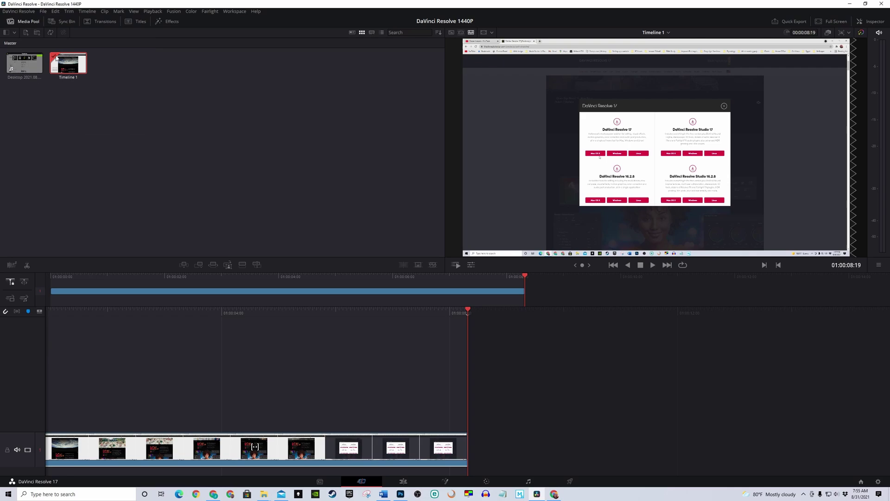
left_click(571, 482)
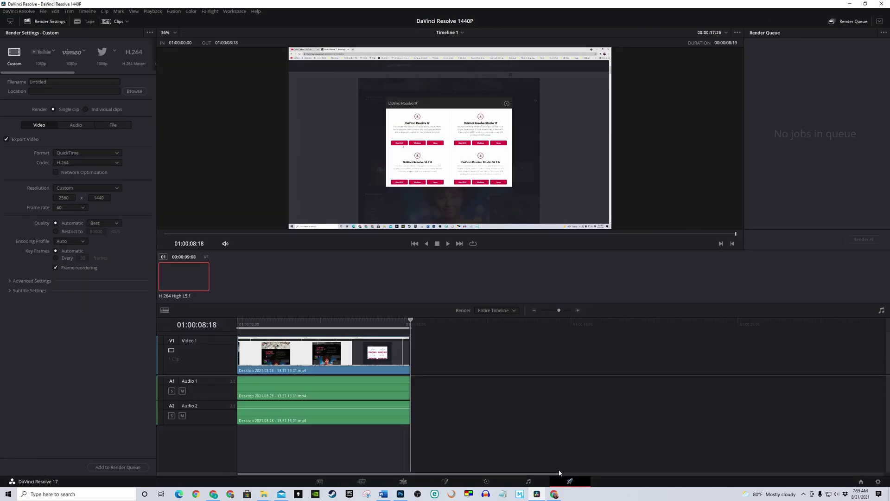
left_click(66, 85)
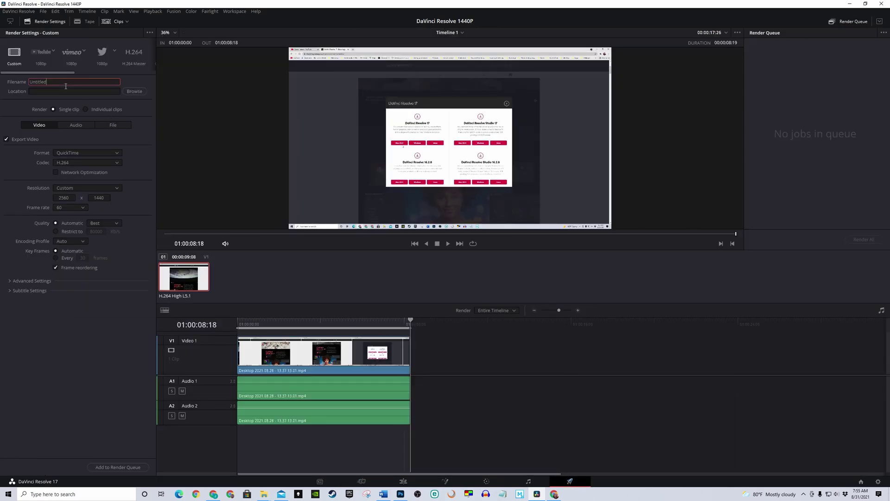
key("ctrl+a")
type("DaVinci Resolve 1440")
left_click(134, 92)
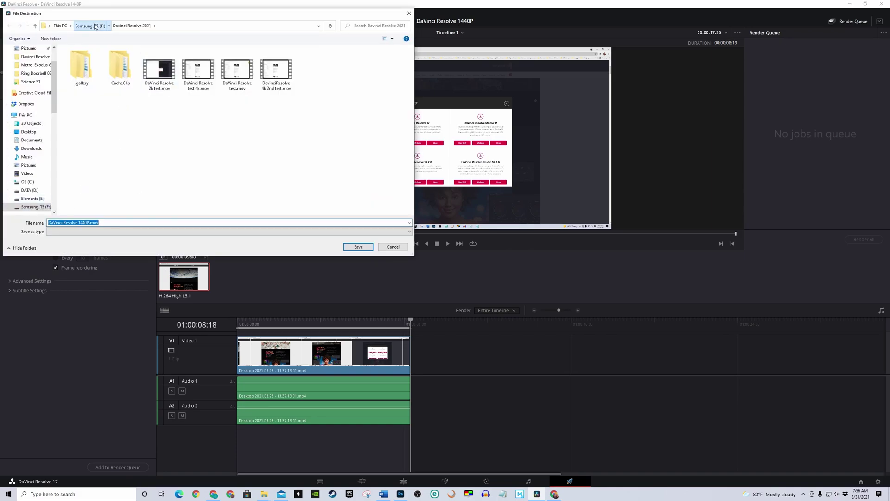
key("Return")
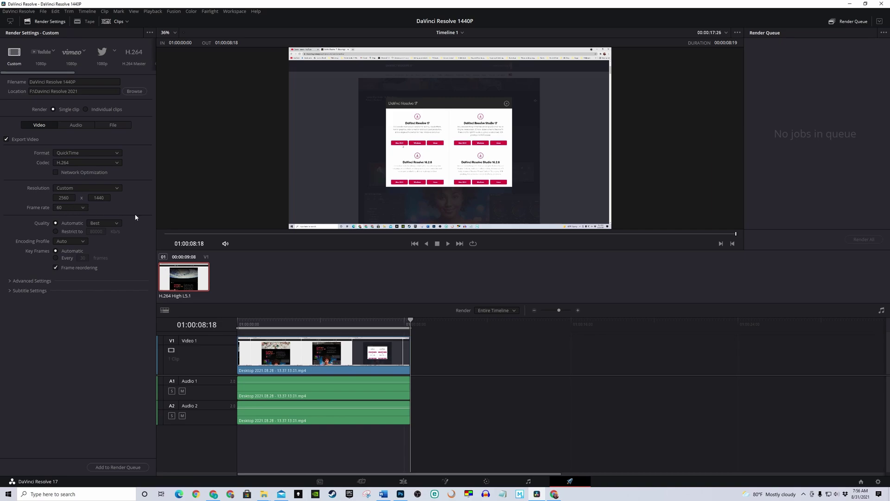
Queue and render the DaVinci Resolve 1440P job, then open a File Explorer window
left_click(109, 468)
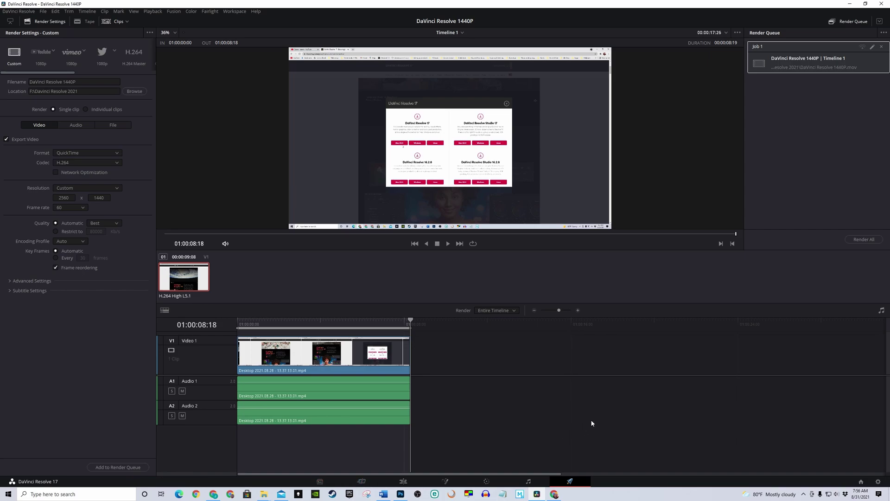
left_click(864, 240)
right_click(264, 493)
left_click(246, 457)
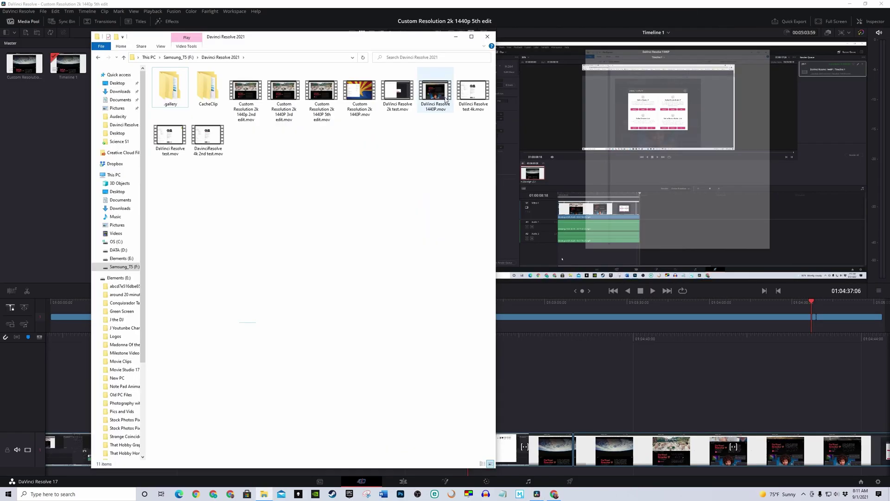
Open DaVinci Resolve 1440P.mov from File Explorer and play it in Movies & TV
double_click(446, 98)
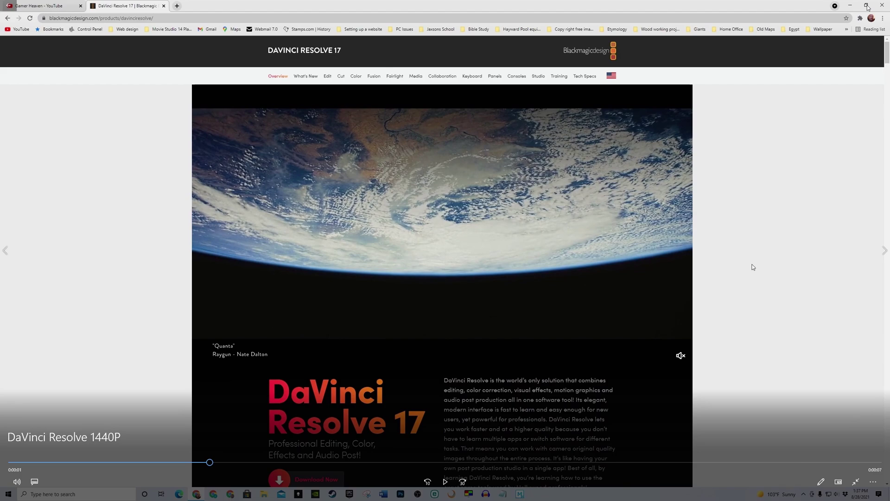